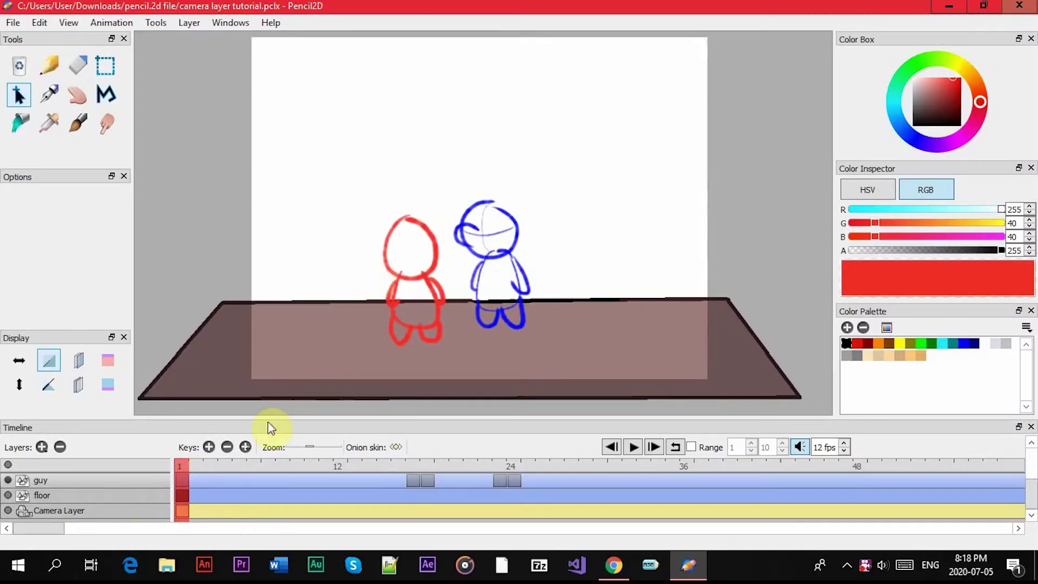
Scrub to frame 11 with the Hand tool active and add a camera keyframe there.
{"action": "mouse_move", "coordinate": [249, 469]}
{"action": "left_mouse_down"}
{"action": "mouse_move", "coordinate": [550, 426]}
{"action": "mouse_move", "coordinate": [371, 471]}
{"action": "mouse_move", "coordinate": [565, 453]}
{"action": "left_mouse_up"}
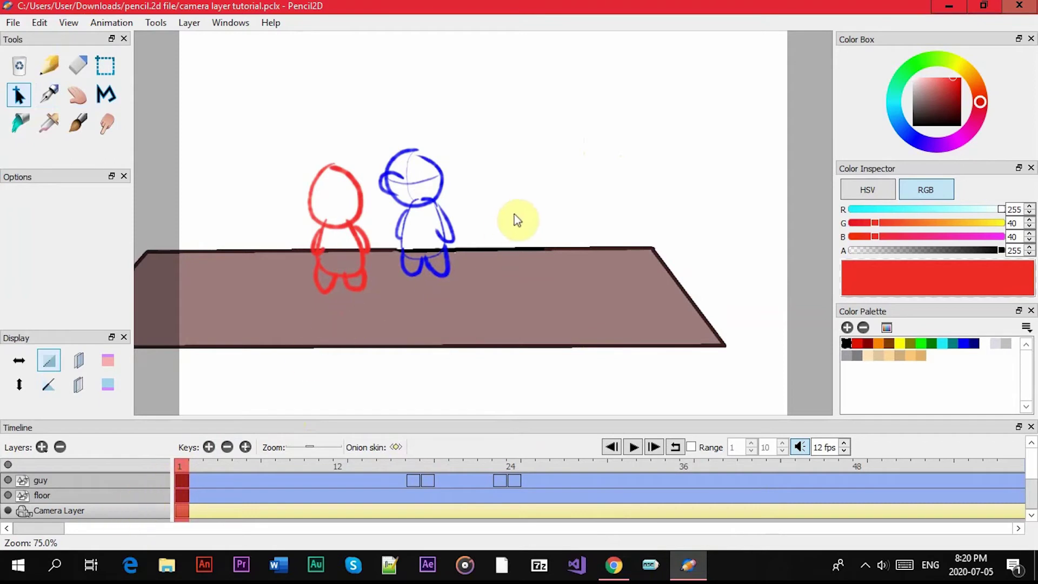
{"action": "scroll", "coordinate": [514, 219], "scroll_direction": "down", "scroll_amount": 3}
{"action": "scroll", "coordinate": [514, 219], "scroll_direction": "up", "scroll_amount": 2}
{"action": "scroll", "coordinate": [514, 219], "scroll_direction": "up", "scroll_amount": 1}
{"action": "mouse_move", "coordinate": [514, 219]}
{"action": "left_mouse_down"}
{"action": "mouse_move", "coordinate": [590, 229]}
{"action": "mouse_move", "coordinate": [500, 227]}
{"action": "left_mouse_up"}
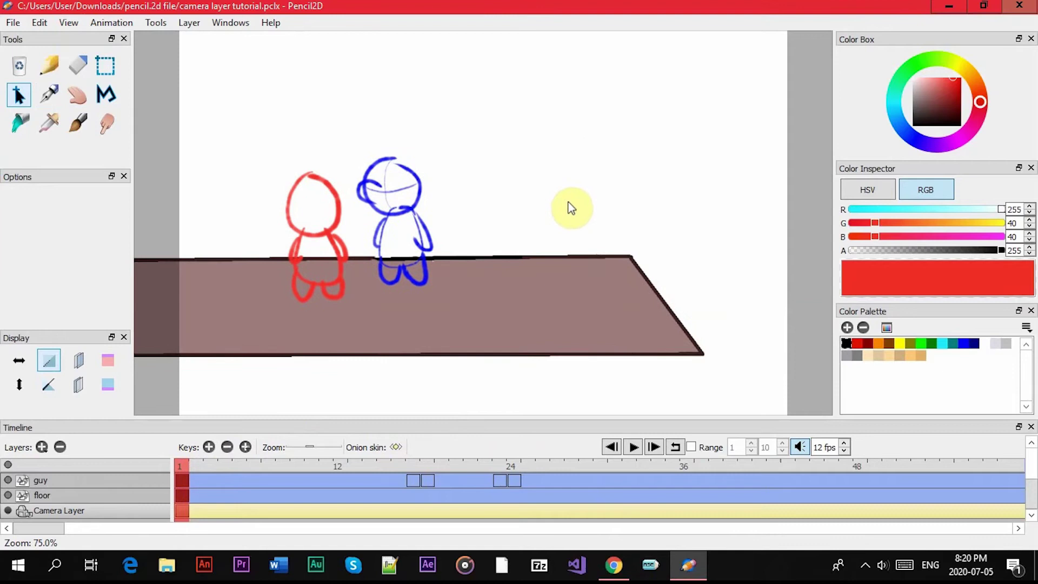
{"action": "left_click", "coordinate": [77, 94]}
{"action": "mouse_move", "coordinate": [573, 126]}
{"action": "left_mouse_down"}
{"action": "mouse_move", "coordinate": [514, 132]}
{"action": "mouse_move", "coordinate": [518, 157]}
{"action": "left_mouse_up"}
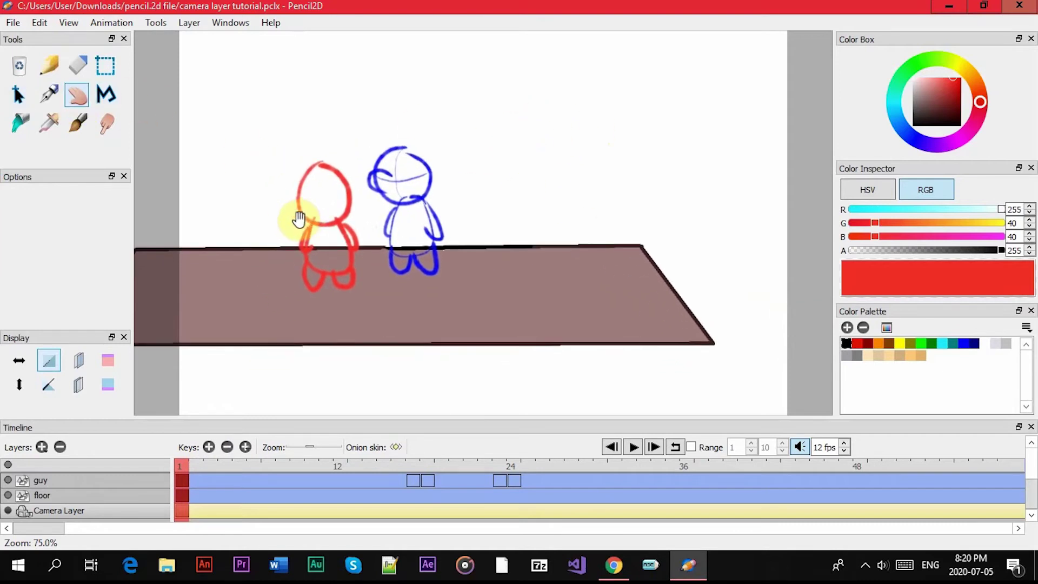
{"action": "mouse_move", "coordinate": [253, 465]}
{"action": "left_mouse_down"}
{"action": "mouse_move", "coordinate": [329, 465]}
{"action": "mouse_move", "coordinate": [175, 476]}
{"action": "mouse_move", "coordinate": [330, 464]}
{"action": "left_mouse_up"}
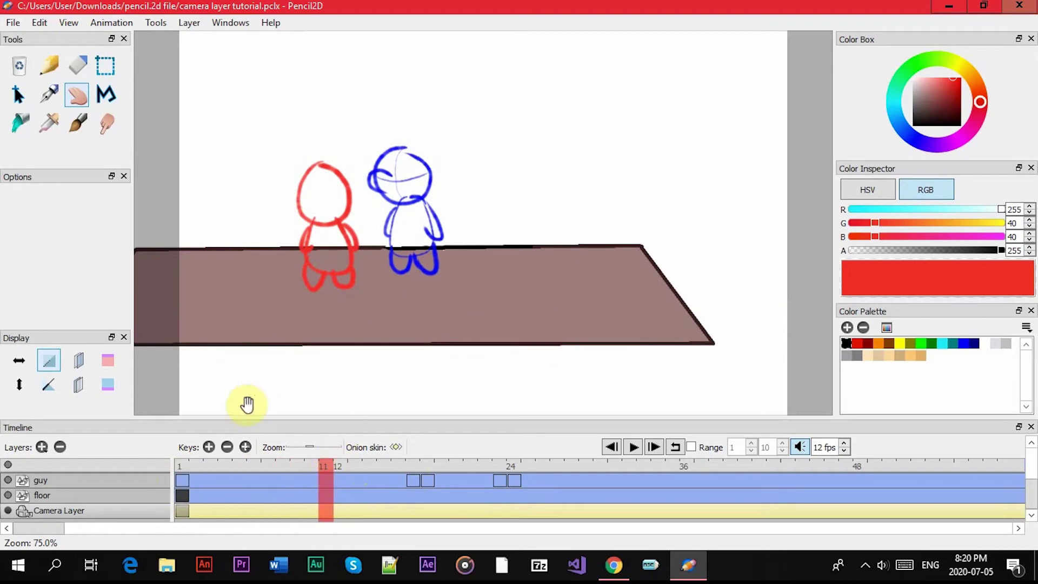
{"action": "left_click", "coordinate": [209, 448]}
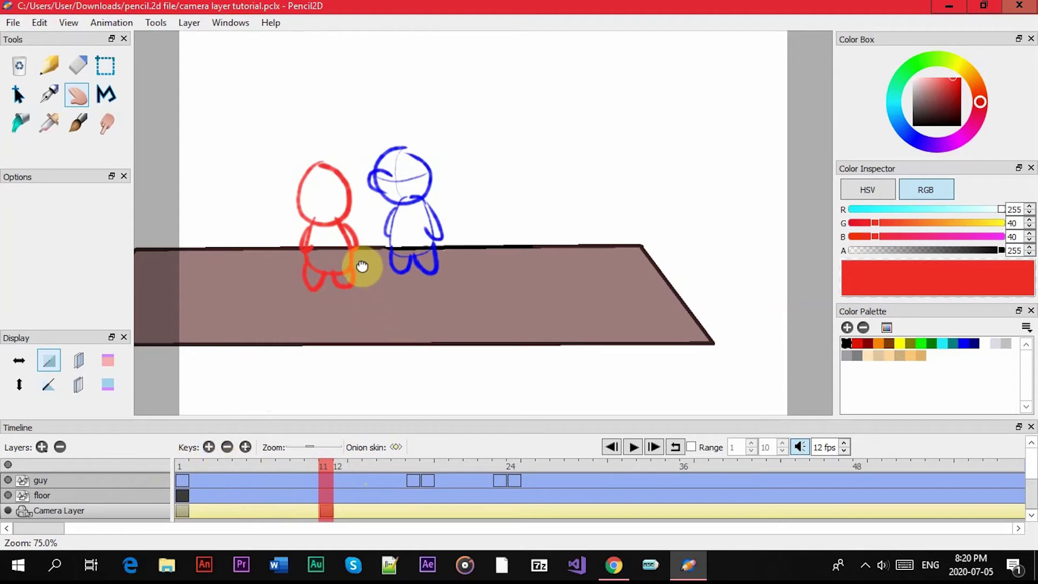
Pan the frame-11 camera framing onto the two characters, comparing against frame 1.
{"action": "left_click_drag", "start_coordinate": [362, 266], "coordinate": [473, 274]}
{"action": "scroll", "coordinate": [473, 274], "scroll_direction": "up", "scroll_amount": 1}
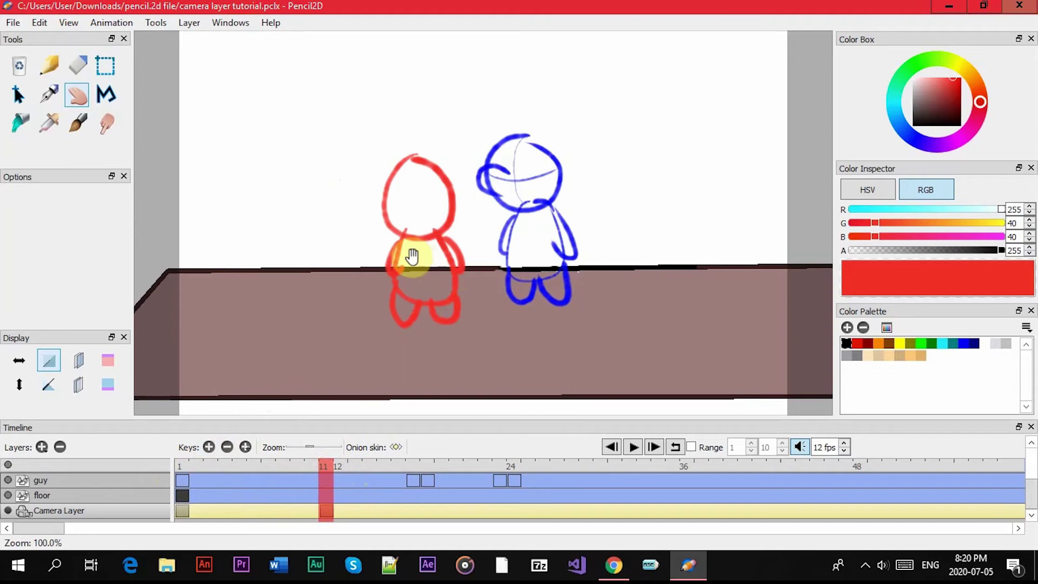
{"action": "mouse_move", "coordinate": [315, 460]}
{"action": "left_mouse_down"}
{"action": "mouse_move", "coordinate": [161, 464]}
{"action": "mouse_move", "coordinate": [343, 477]}
{"action": "mouse_move", "coordinate": [188, 487]}
{"action": "mouse_move", "coordinate": [298, 494]}
{"action": "mouse_move", "coordinate": [186, 487]}
{"action": "mouse_move", "coordinate": [335, 501]}
{"action": "mouse_move", "coordinate": [330, 510]}
{"action": "left_mouse_up"}
{"action": "left_click", "coordinate": [328, 511]}
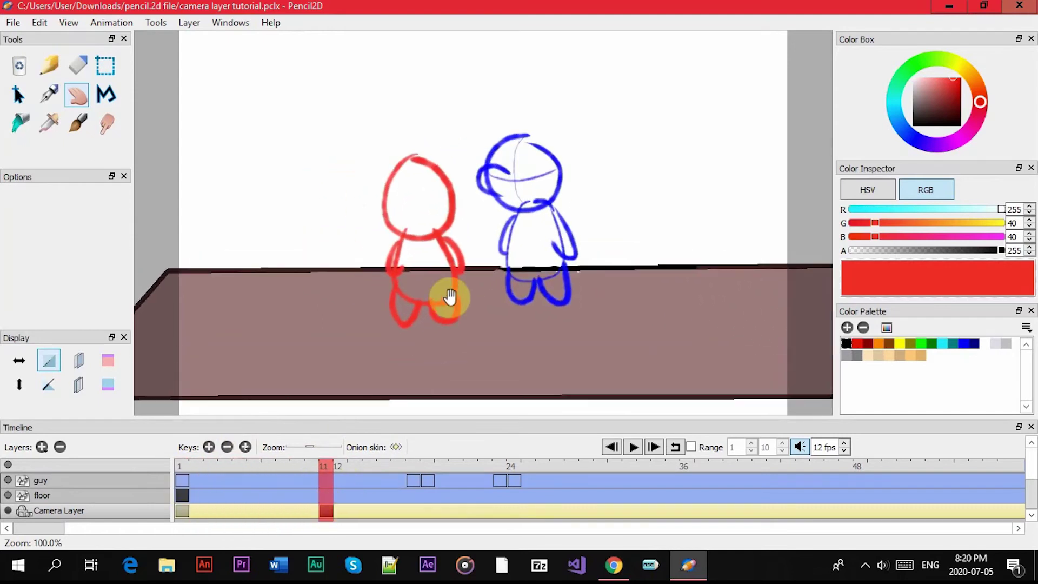
{"action": "left_click_drag", "start_coordinate": [475, 309], "coordinate": [630, 324]}
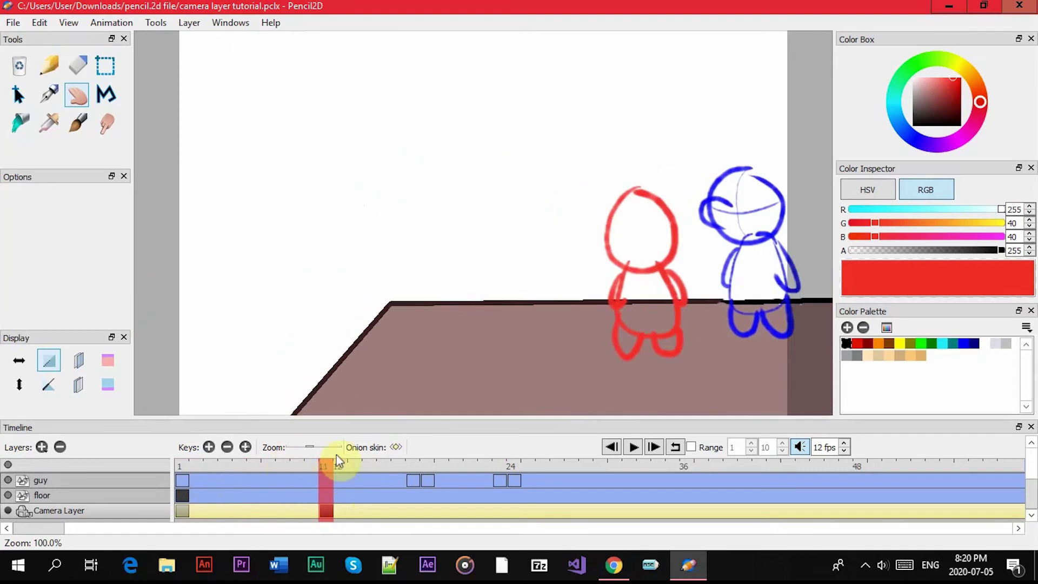
{"action": "mouse_move", "coordinate": [307, 468]}
{"action": "left_mouse_down"}
{"action": "mouse_move", "coordinate": [189, 462]}
{"action": "mouse_move", "coordinate": [322, 466]}
{"action": "left_mouse_up"}
{"action": "left_click_drag", "start_coordinate": [642, 331], "coordinate": [460, 296]}
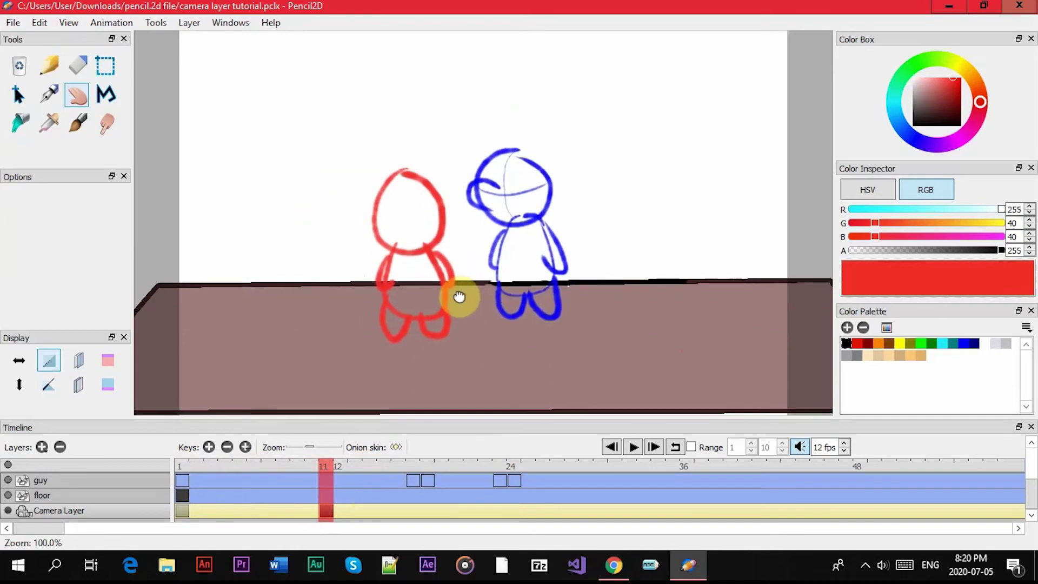
Rewind to frame 1 and play back to preview the push-in, stopping at frame 12.
{"action": "left_click_drag", "start_coordinate": [260, 469], "coordinate": [99, 458]}
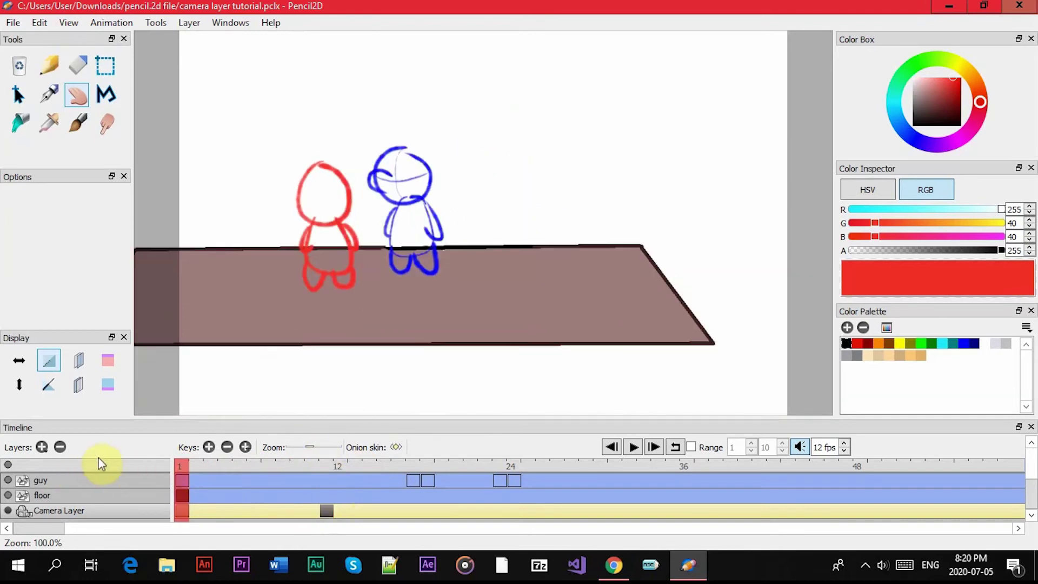
{"action": "left_click", "coordinate": [633, 446]}
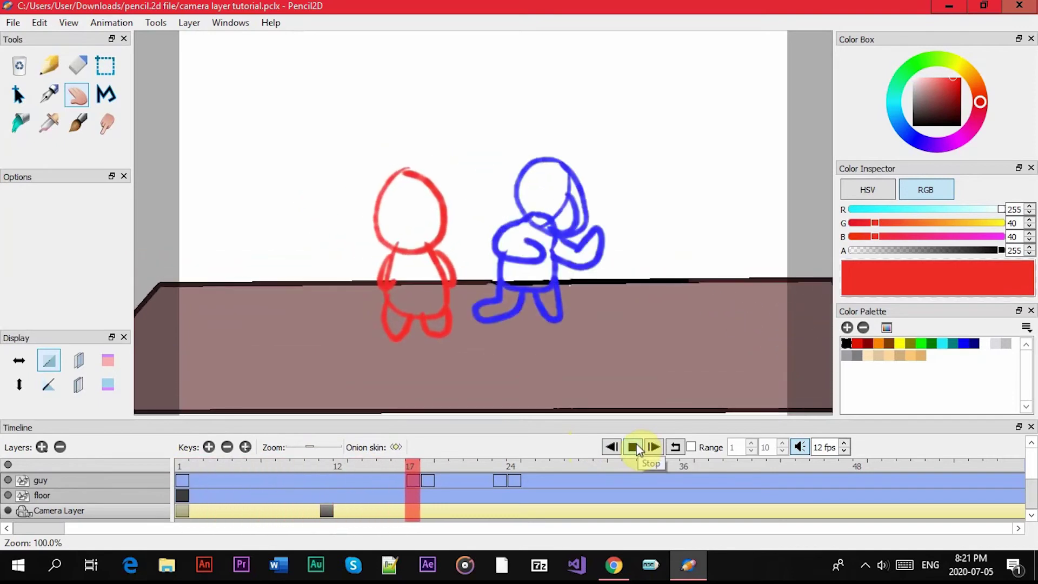
{"action": "left_click", "coordinate": [633, 447]}
{"action": "mouse_move", "coordinate": [366, 463]}
{"action": "left_mouse_down"}
{"action": "mouse_move", "coordinate": [328, 473]}
{"action": "mouse_move", "coordinate": [531, 471]}
{"action": "mouse_move", "coordinate": [471, 493]}
{"action": "mouse_move", "coordinate": [390, 498]}
{"action": "mouse_move", "coordinate": [486, 496]}
{"action": "mouse_move", "coordinate": [489, 465]}
{"action": "left_mouse_up"}
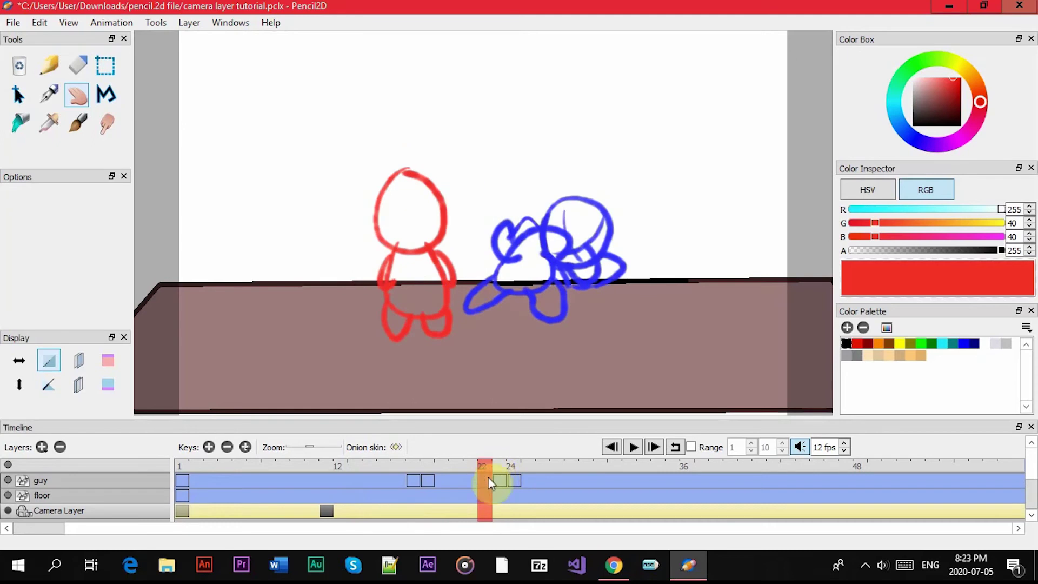
Add a camera key at frame 22 and nudge its framing, hopping between keys to compare.
{"action": "left_click", "coordinate": [209, 447]}
{"action": "mouse_move", "coordinate": [487, 465]}
{"action": "left_mouse_down"}
{"action": "mouse_move", "coordinate": [348, 483]}
{"action": "mouse_move", "coordinate": [485, 491]}
{"action": "left_mouse_up"}
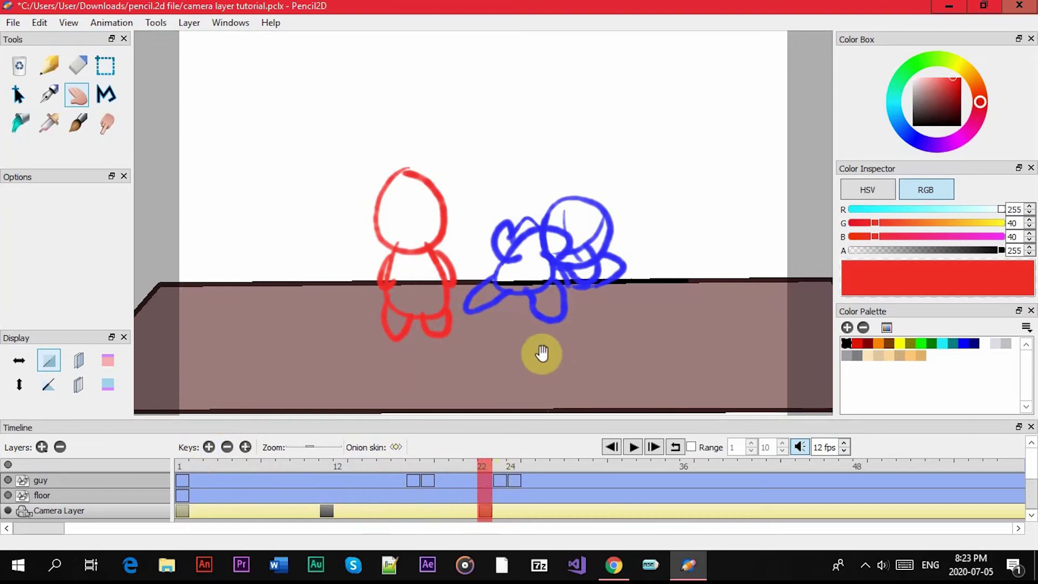
{"action": "left_click_drag", "start_coordinate": [540, 351], "coordinate": [533, 370]}
{"action": "key", "text": "comma"}
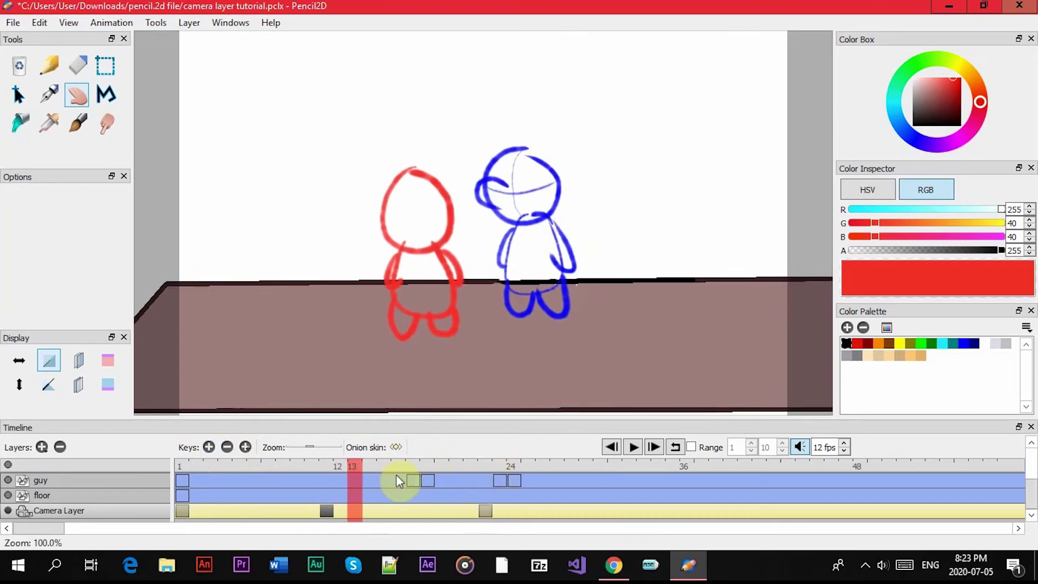
{"action": "key", "text": "period"}
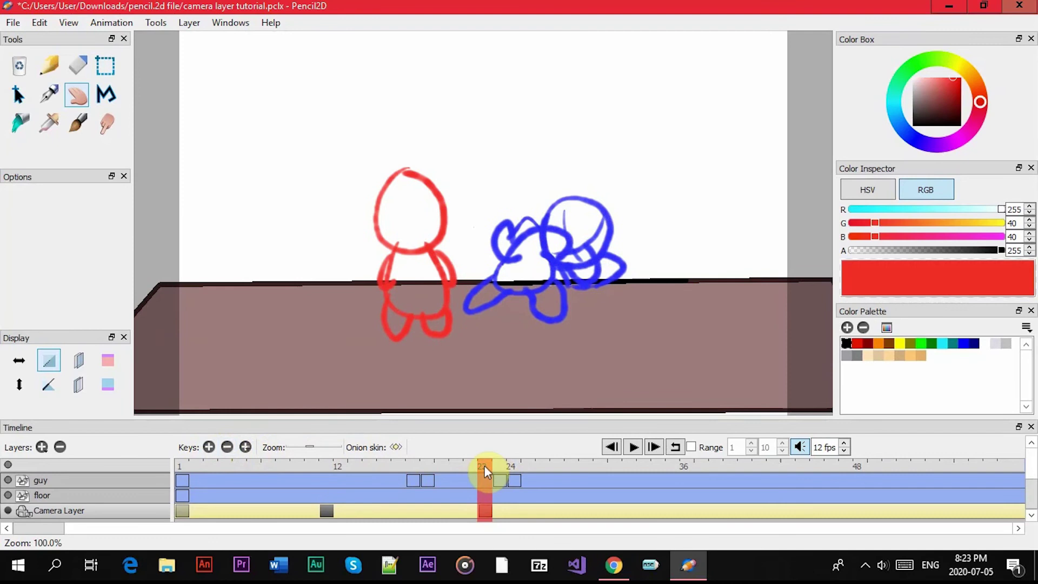
{"action": "mouse_move", "coordinate": [484, 469]}
{"action": "left_mouse_down"}
{"action": "mouse_move", "coordinate": [341, 475]}
{"action": "mouse_move", "coordinate": [496, 465]}
{"action": "left_mouse_up"}
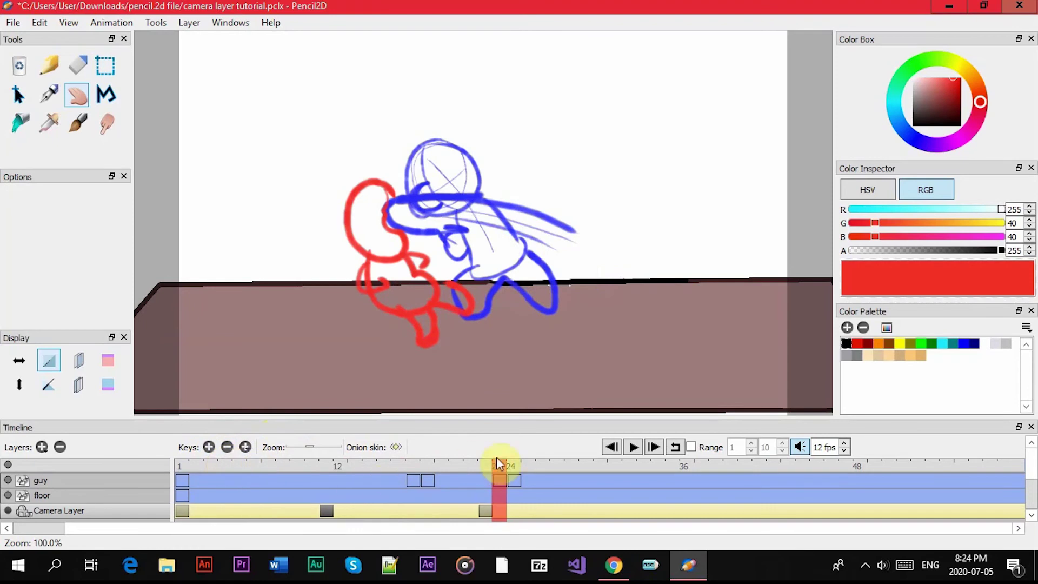
Add camera keys at frames 25 and 23, offsetting frame 23 right and up.
{"action": "left_click", "coordinate": [512, 468]}
{"action": "left_click", "coordinate": [528, 468]}
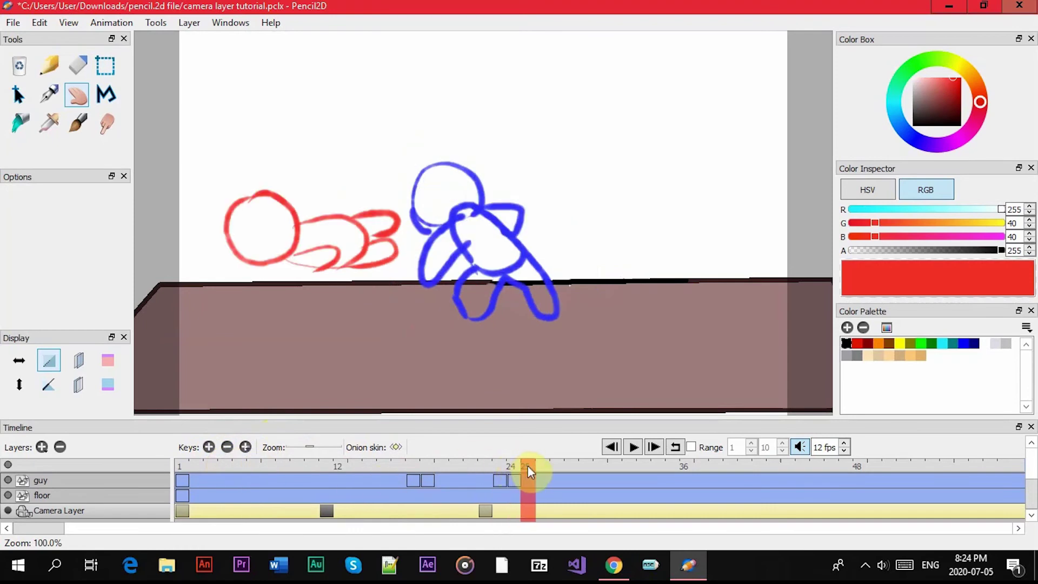
{"action": "left_click", "coordinate": [208, 447]}
{"action": "left_click_drag", "start_coordinate": [531, 464], "coordinate": [499, 464]}
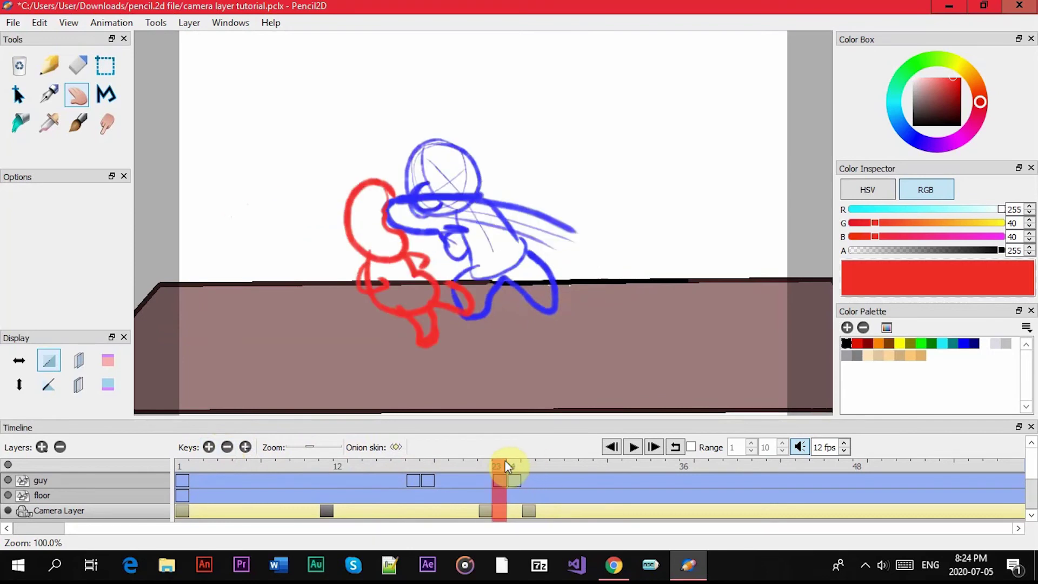
{"action": "left_click", "coordinate": [208, 447]}
{"action": "left_click_drag", "start_coordinate": [479, 361], "coordinate": [499, 351]}
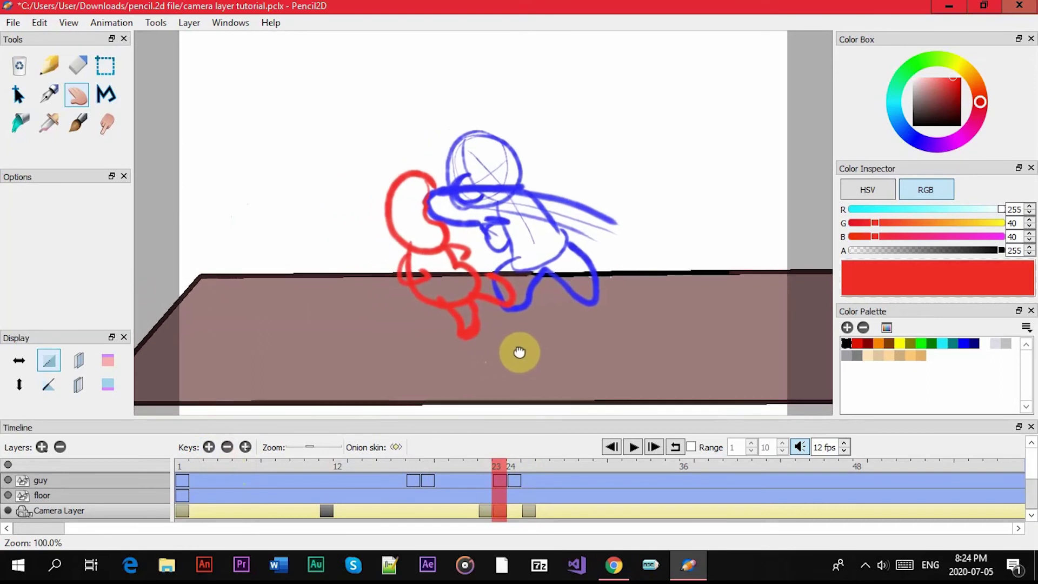
Add a camera key at frame 24 offset to the left to complete the shake.
{"action": "left_click", "coordinate": [521, 467]}
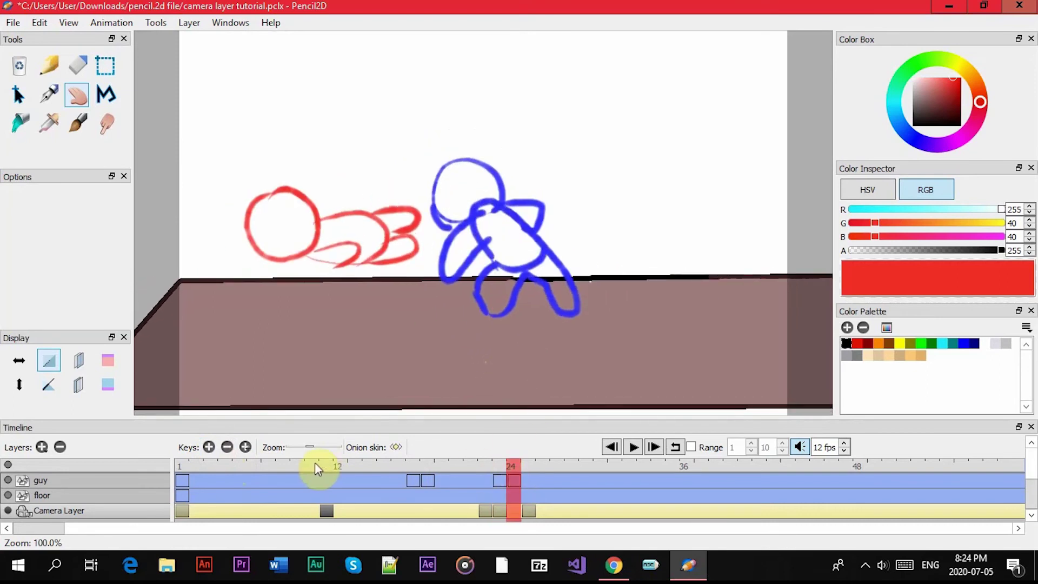
{"action": "left_click", "coordinate": [208, 447]}
{"action": "left_click_drag", "start_coordinate": [346, 340], "coordinate": [304, 330]}
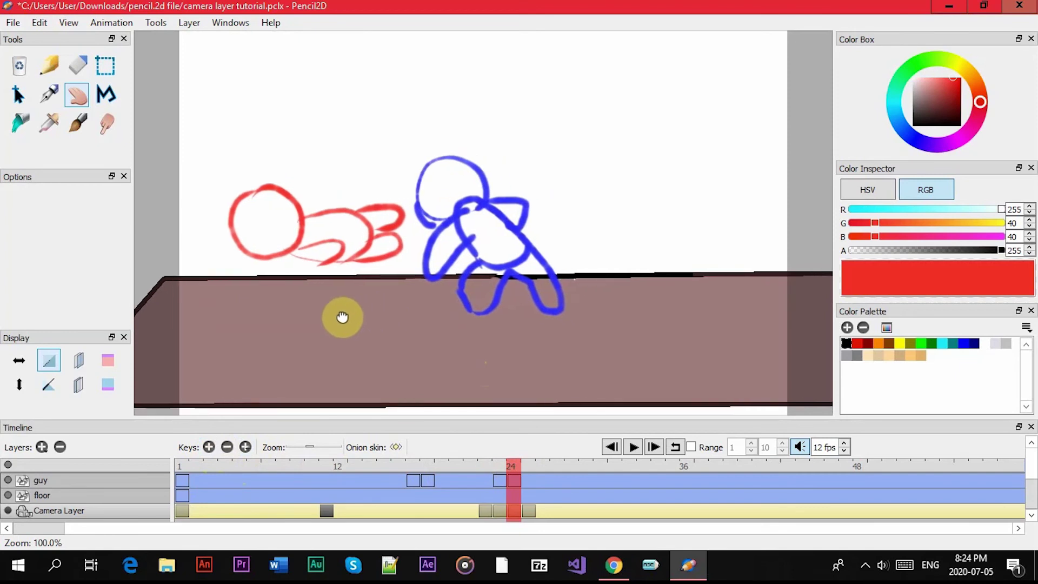
{"action": "left_click", "coordinate": [525, 469]}
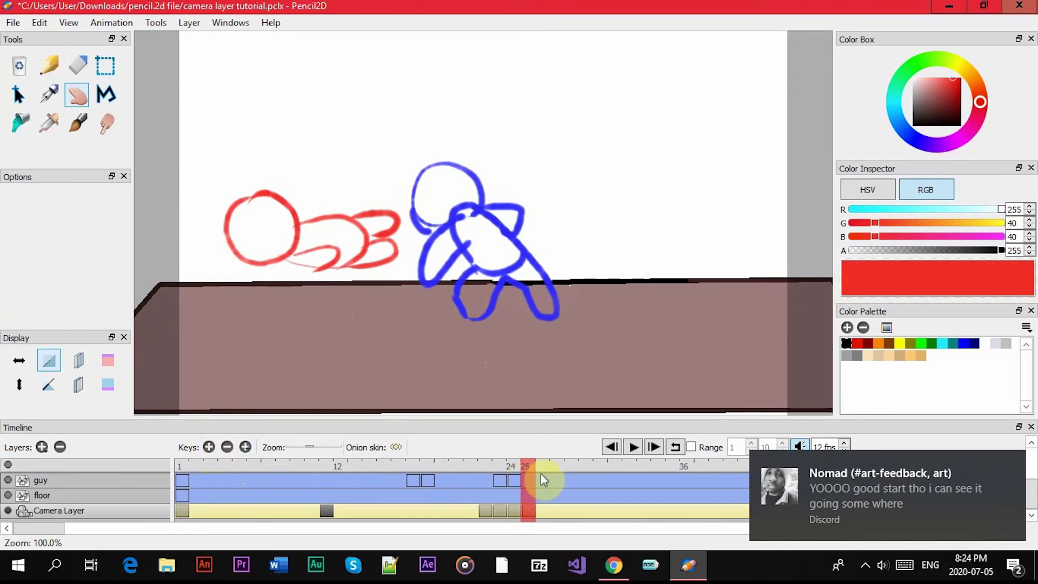
Step through frames 26 and 20 to check the jolt, then rewind to frame 1.
{"action": "left_click", "coordinate": [541, 469]}
{"action": "left_click", "coordinate": [540, 467]}
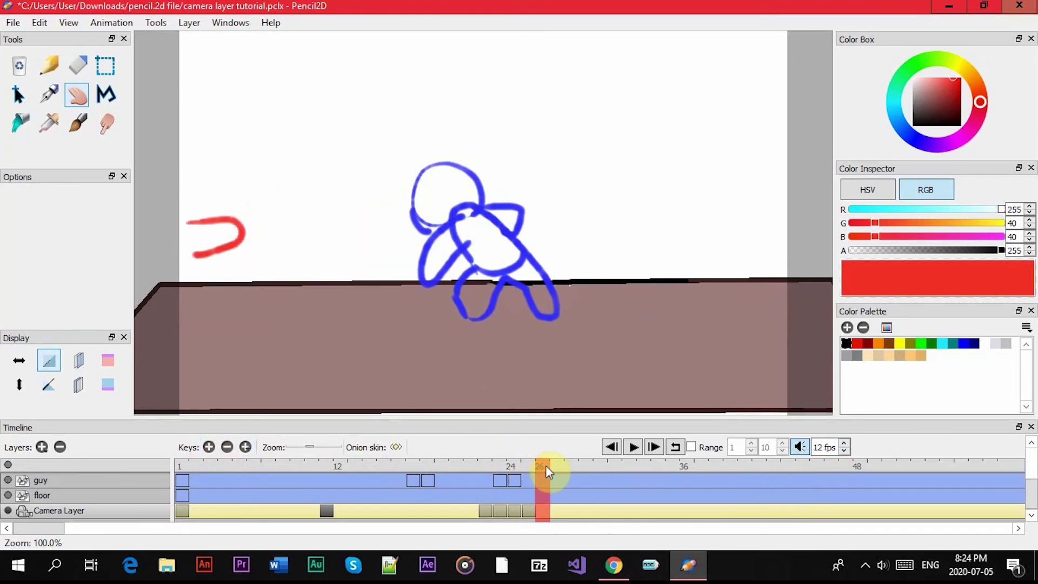
{"action": "left_click", "coordinate": [539, 511]}
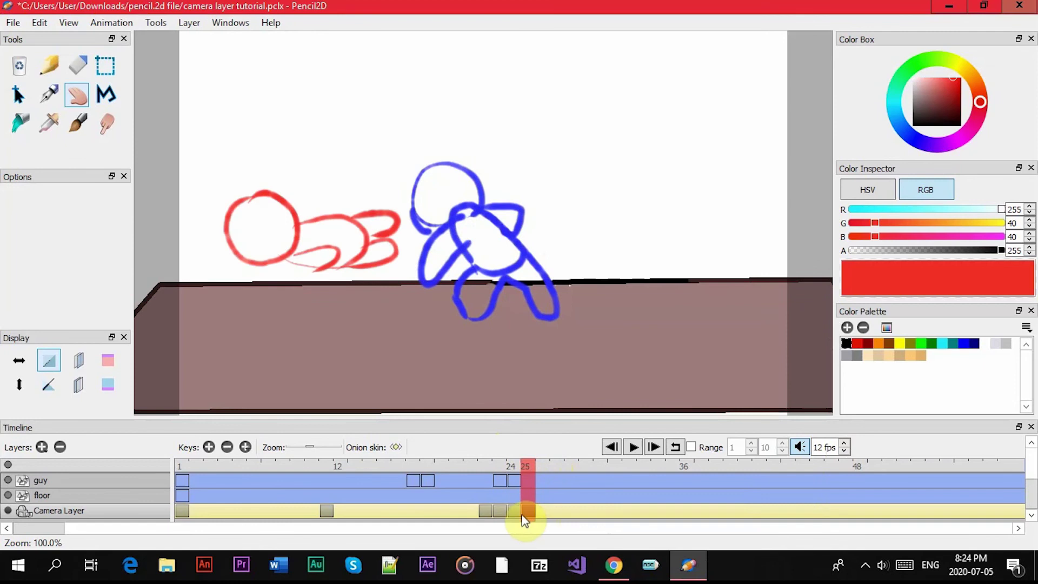
{"action": "left_click", "coordinate": [487, 510]}
{"action": "left_click", "coordinate": [448, 471]}
{"action": "left_click_drag", "start_coordinate": [441, 478], "coordinate": [180, 475]}
{"action": "left_click", "coordinate": [632, 447]}
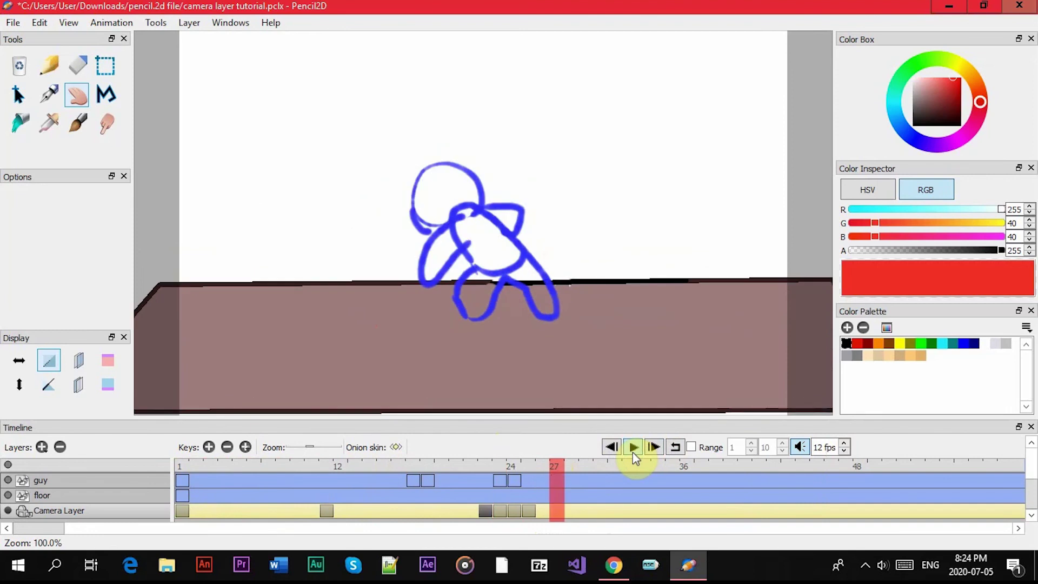
{"action": "left_click", "coordinate": [632, 453]}
{"action": "left_click_drag", "start_coordinate": [559, 470], "coordinate": [477, 474]}
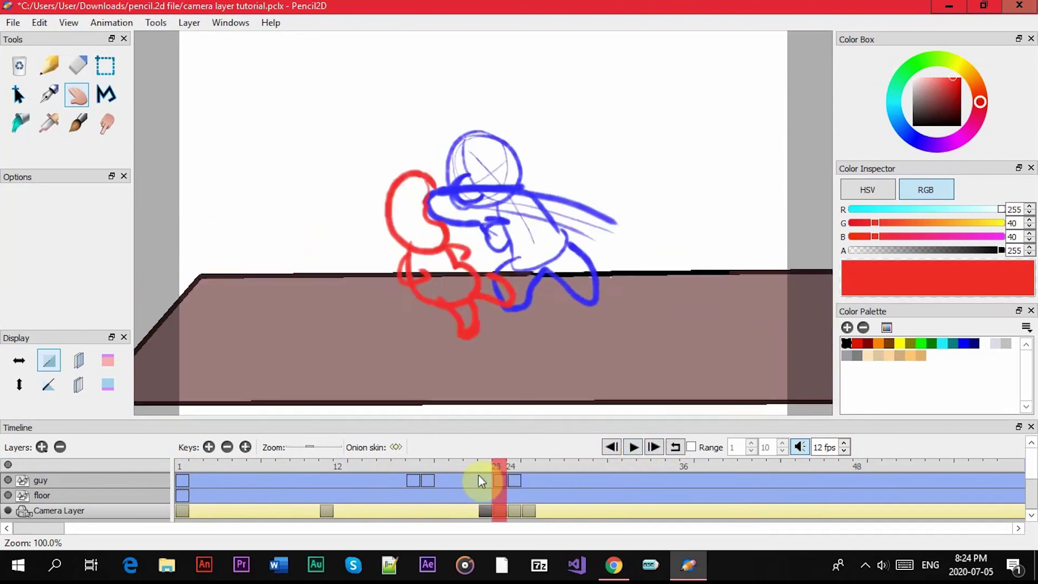